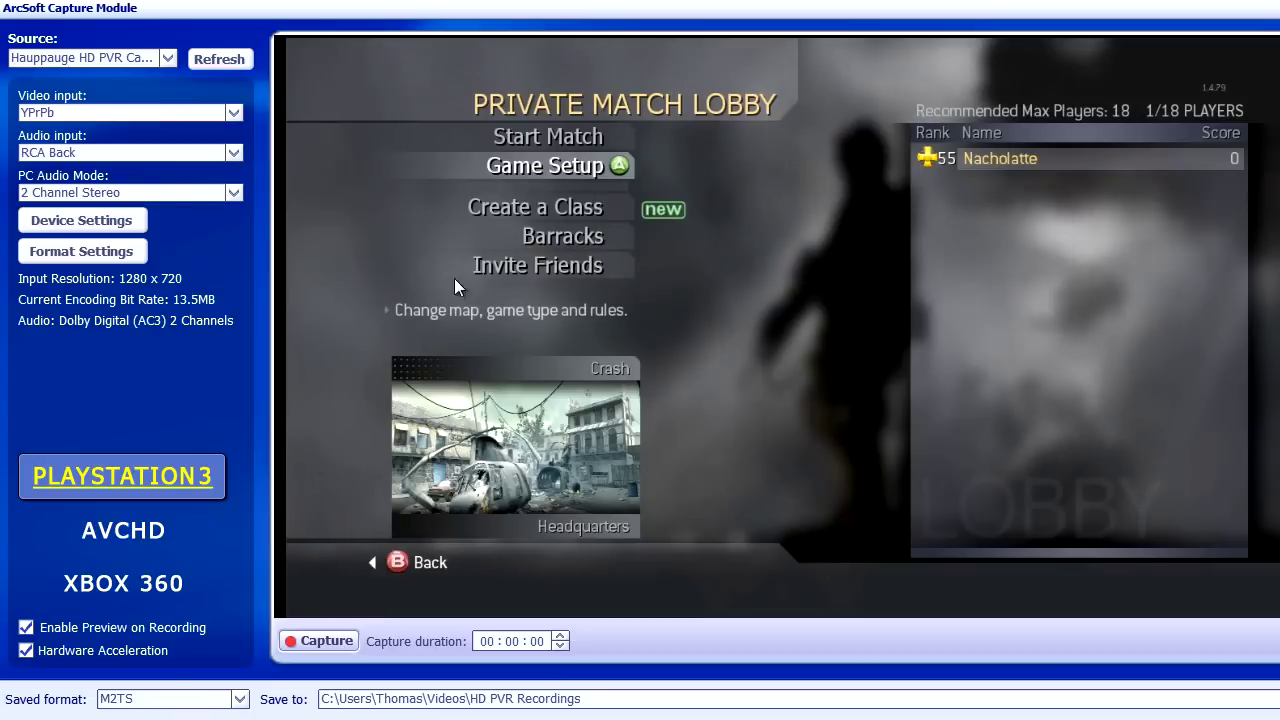
- In Format Settings, try bitrates of 5.7, 6.6 and 8.0 Mbps, then settle on 13.5 Mbps
click(100, 255)
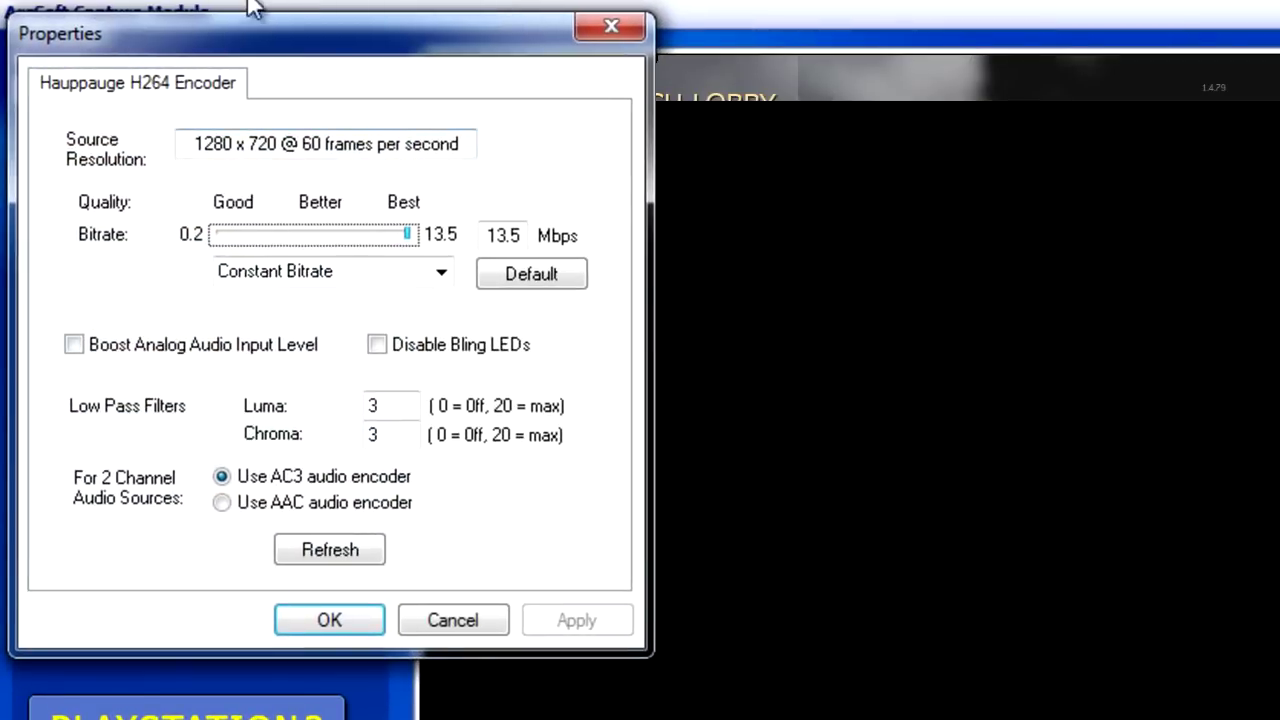
drag(275, 57, 516, 206)
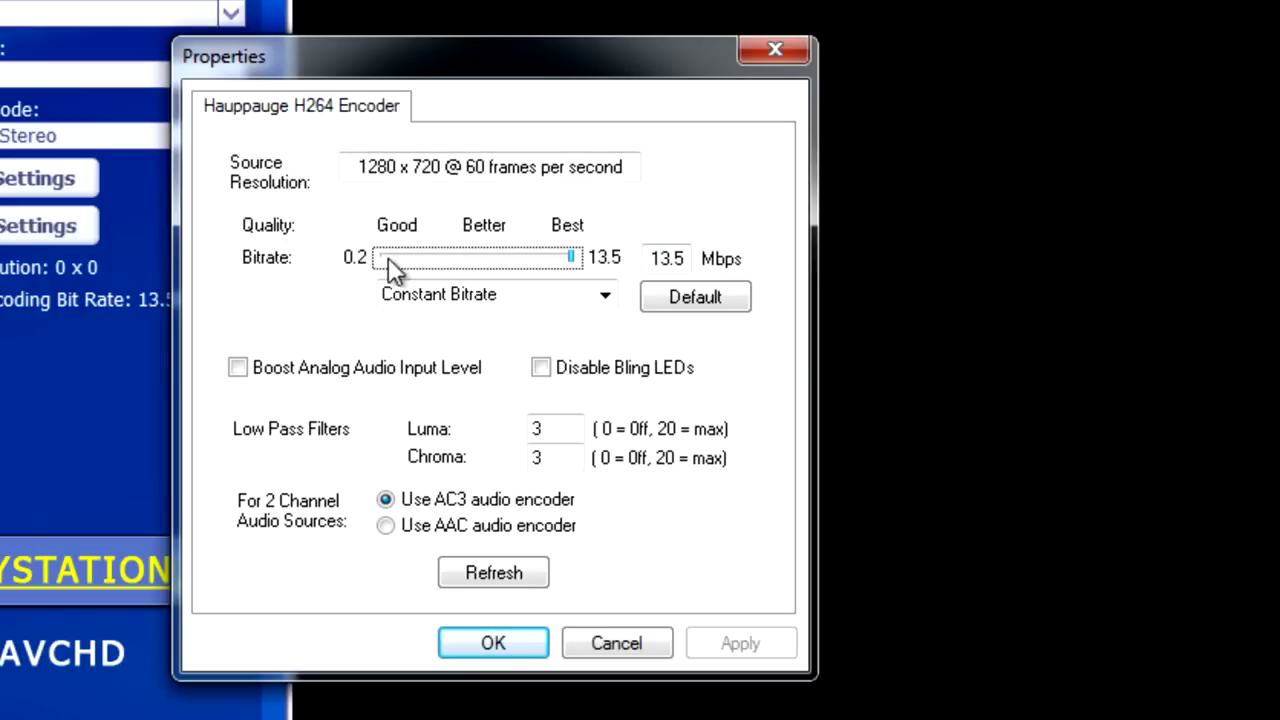
drag(570, 258, 475, 258)
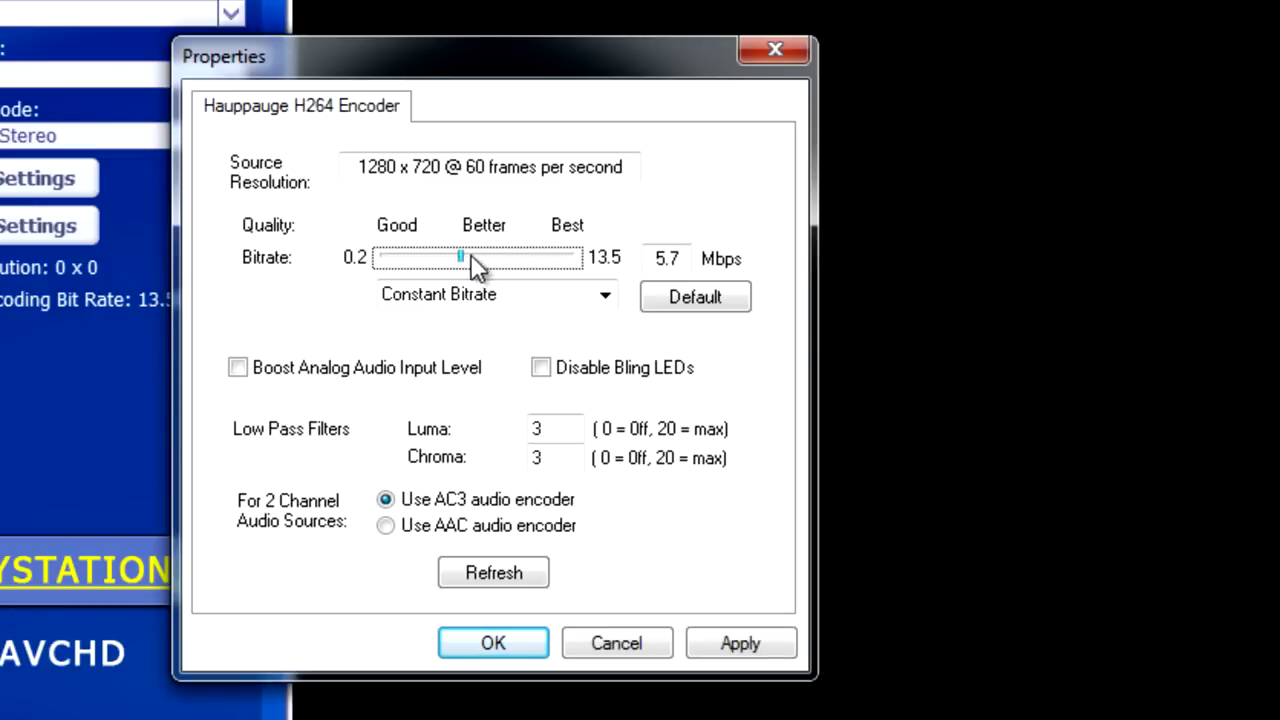
drag(468, 257, 489, 262)
drag(486, 259, 598, 268)
click(652, 298)
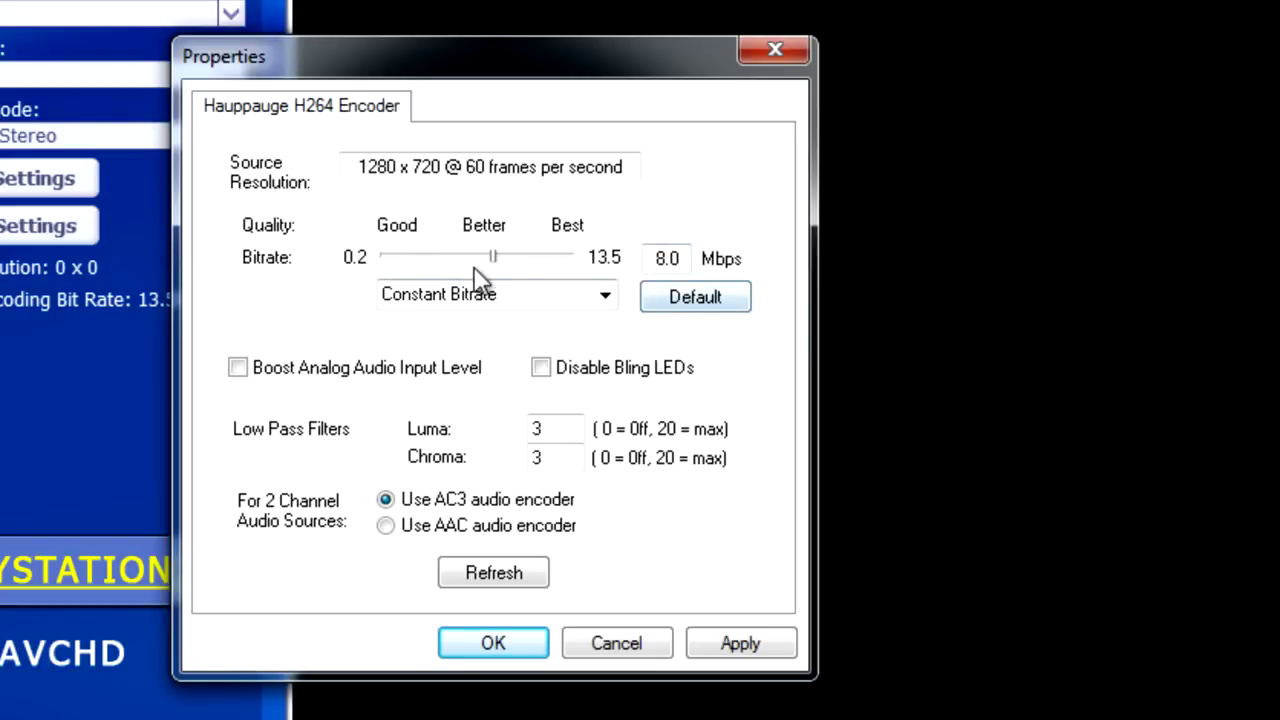
drag(497, 265, 493, 323)
drag(560, 277, 652, 256)
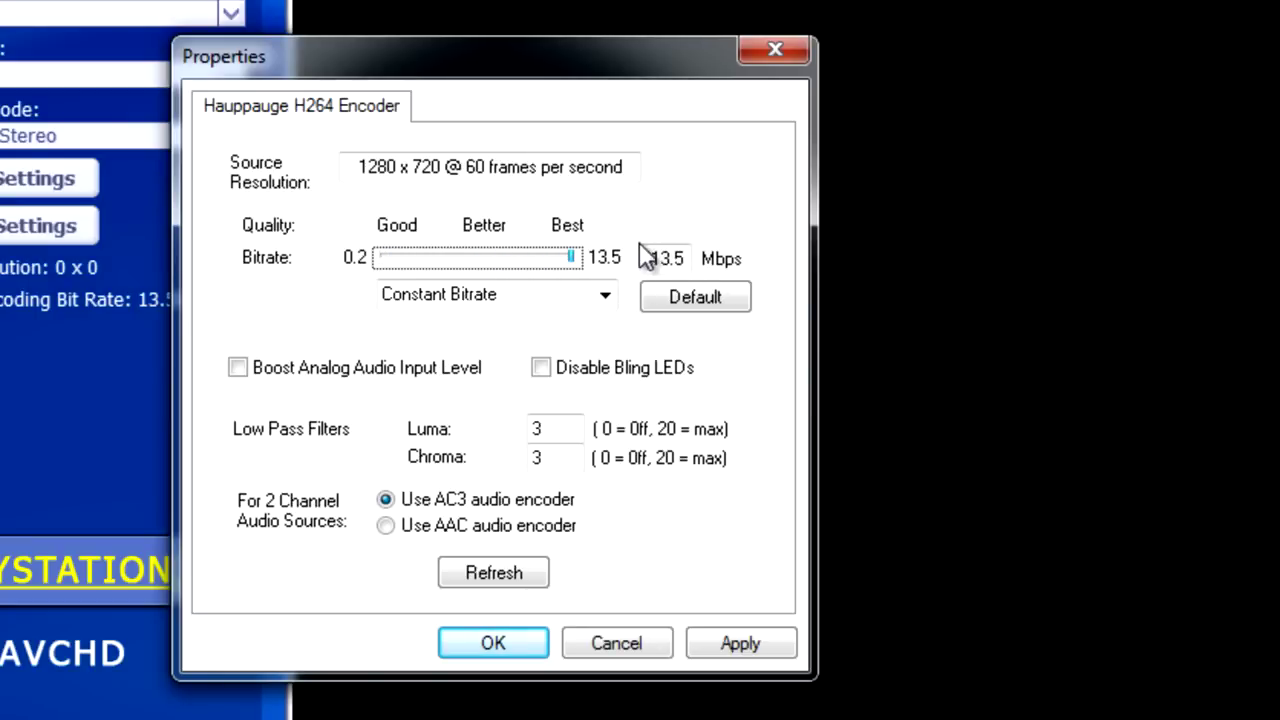
- Confirm the settings, record a 13.5 Mbps test clip, then reset the bitrate to 8.0 Mbps
drag(357, 163, 651, 162)
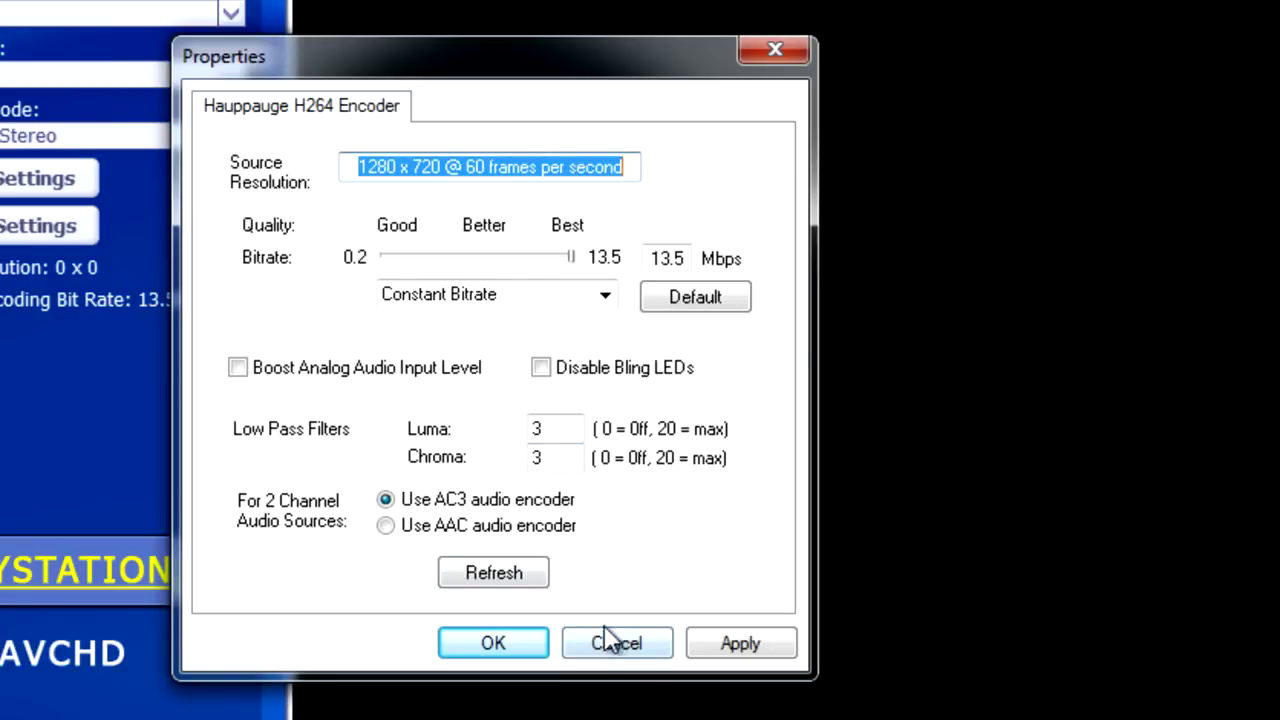
click(495, 643)
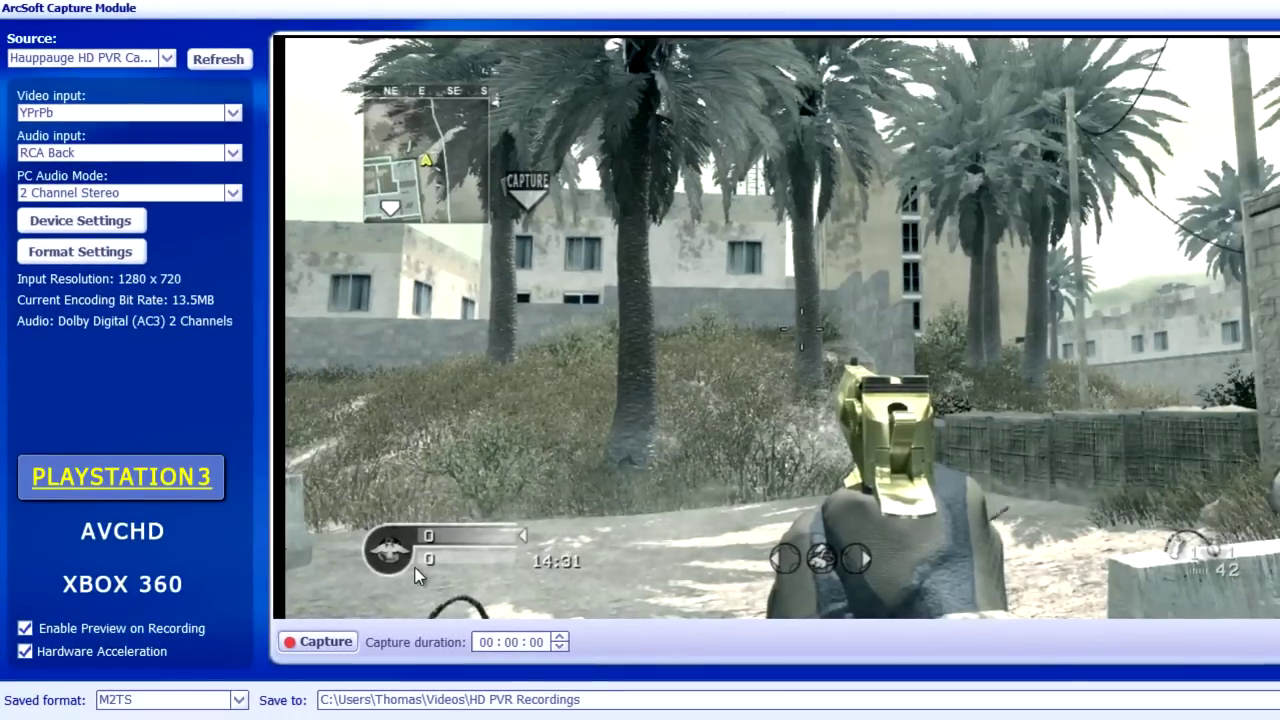
click(320, 642)
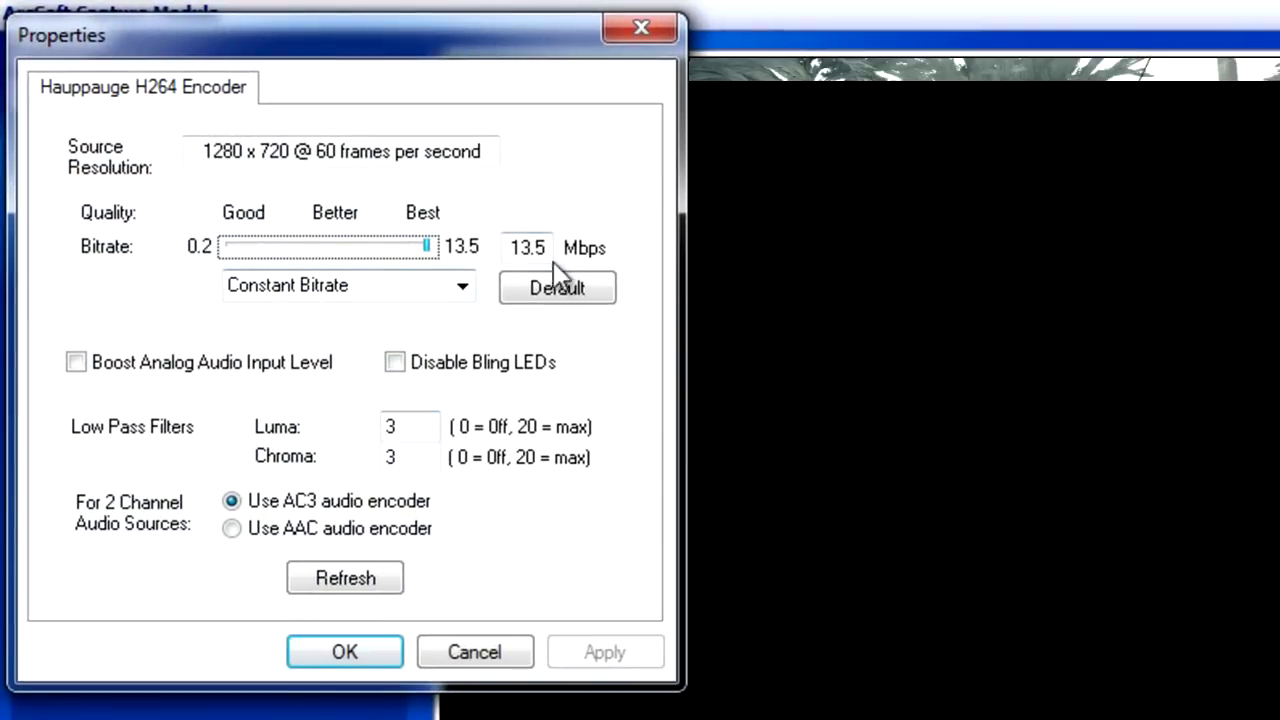
click(548, 290)
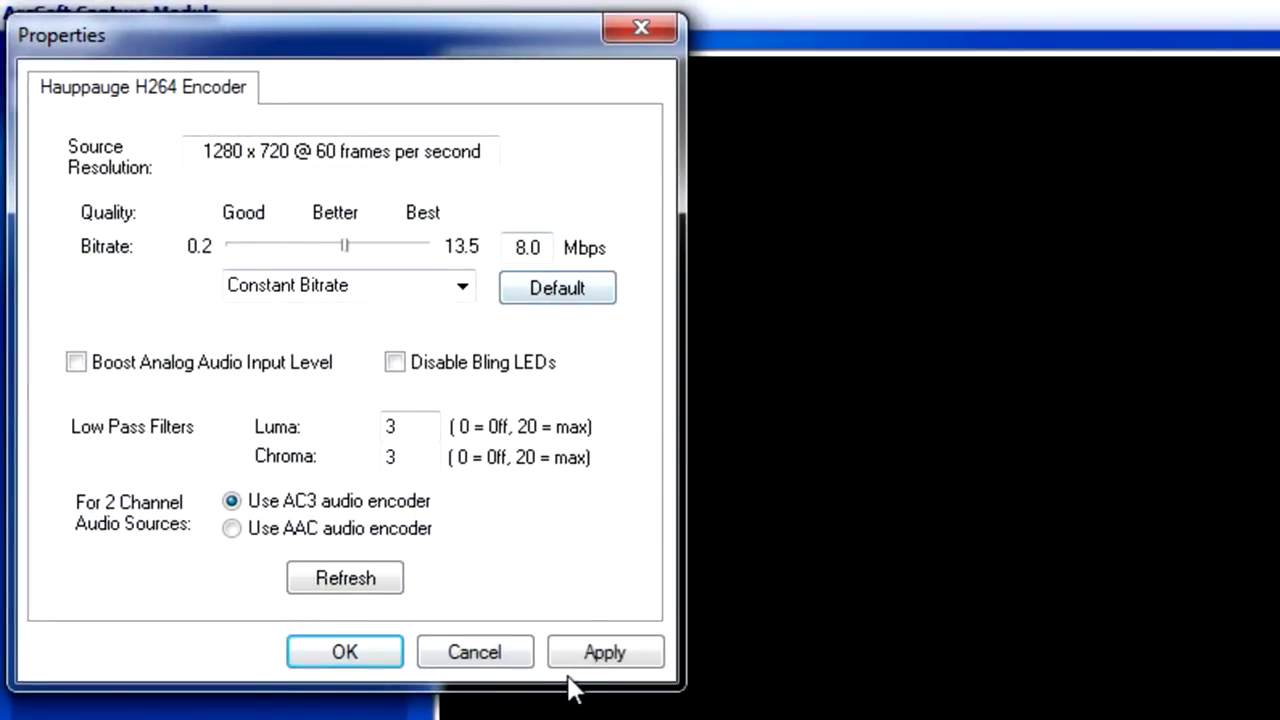
- Apply the 8.0 Mbps bitrate, close the encoder properties, and start an 8 Mbps test capture
click(586, 651)
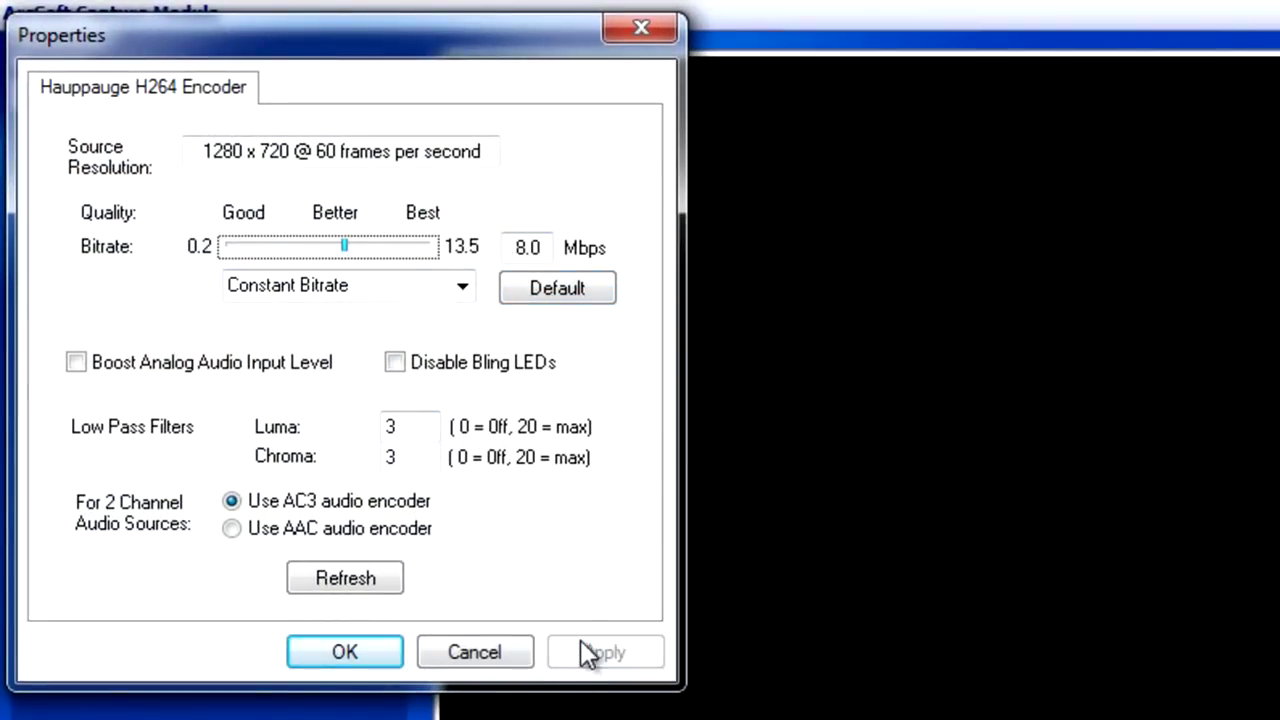
click(343, 655)
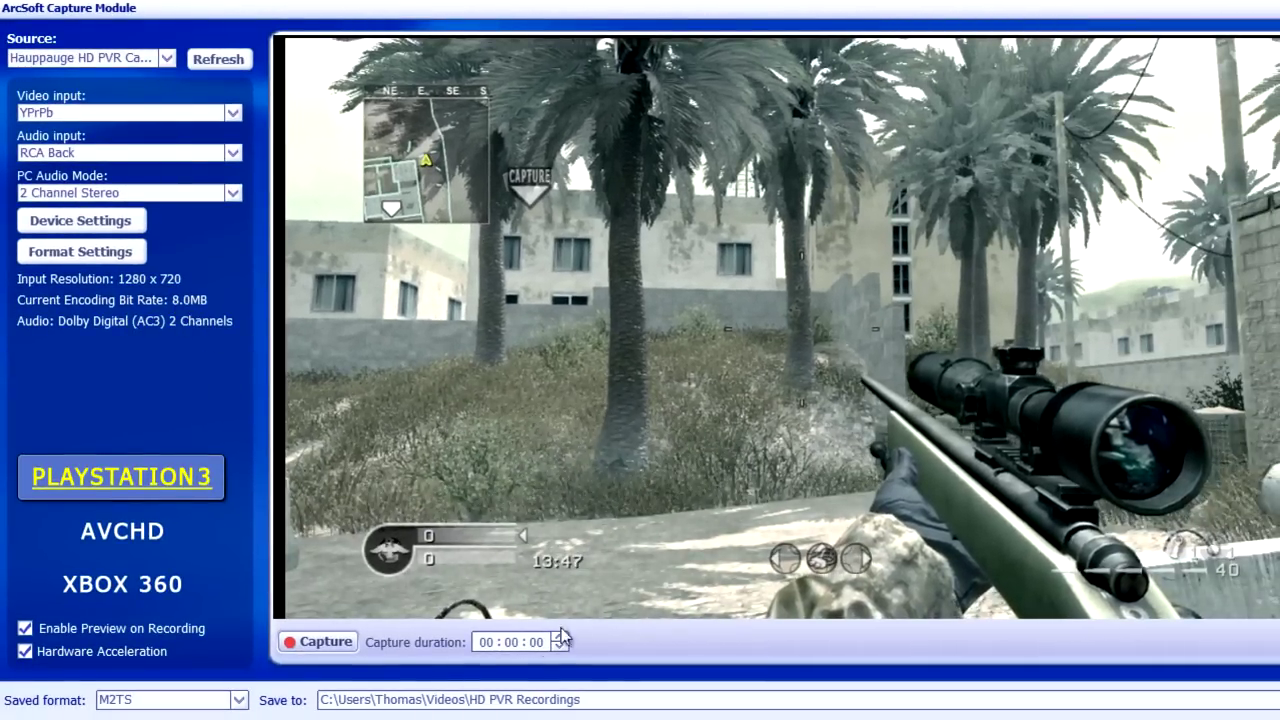
click(325, 641)
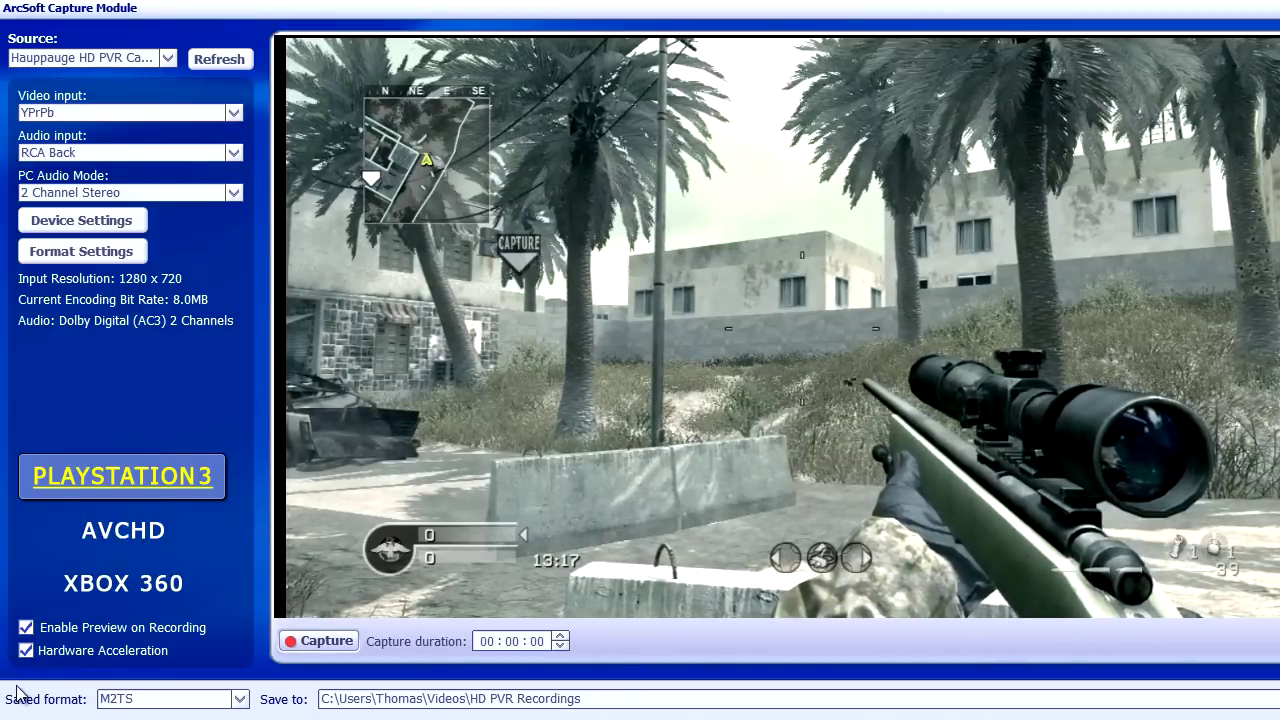
- Bring up the Windows Start menu after the 8 Mbps capture ends
key(super)
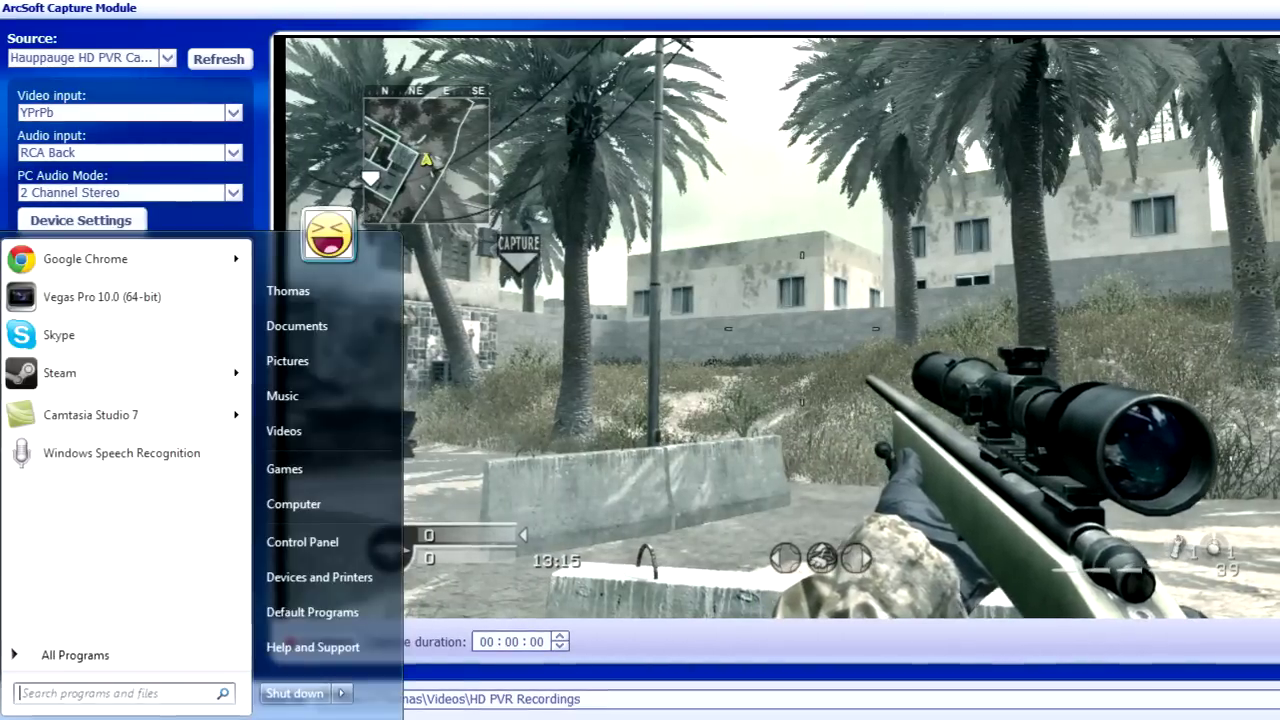
- Open the HD PVR Recordings folder under Videos and view each test clip's details
click(337, 430)
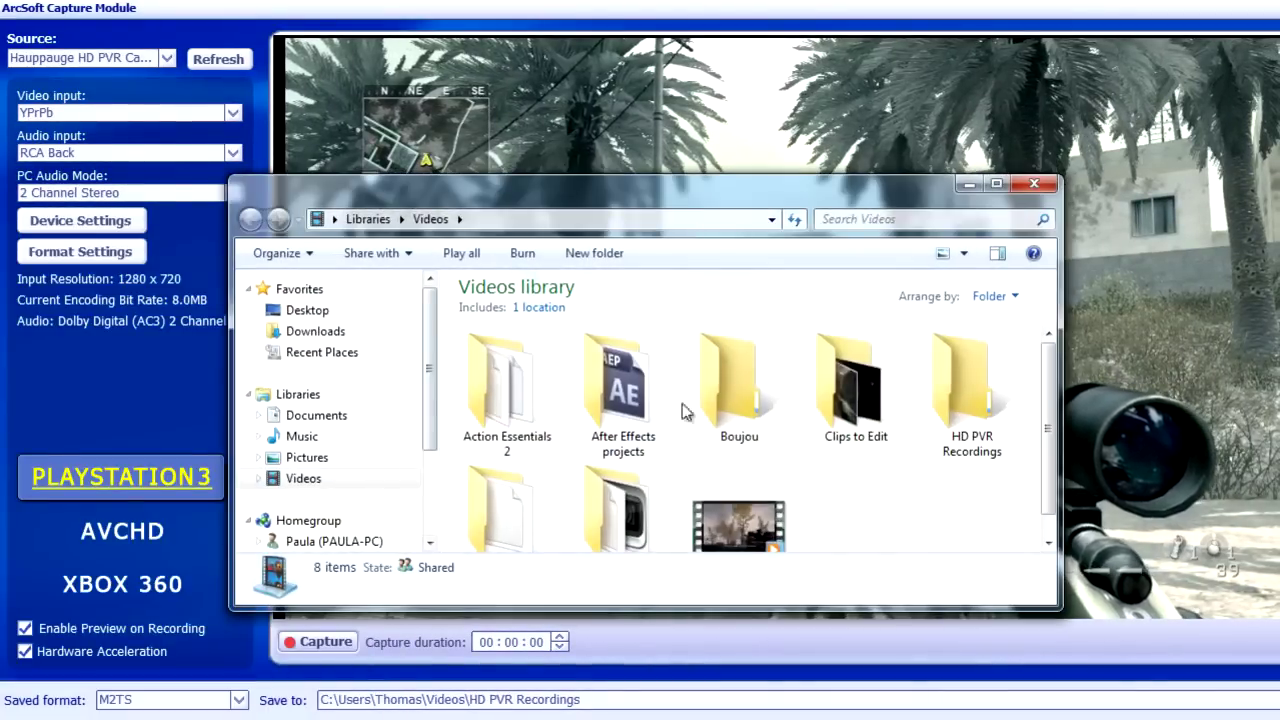
double_click(968, 395)
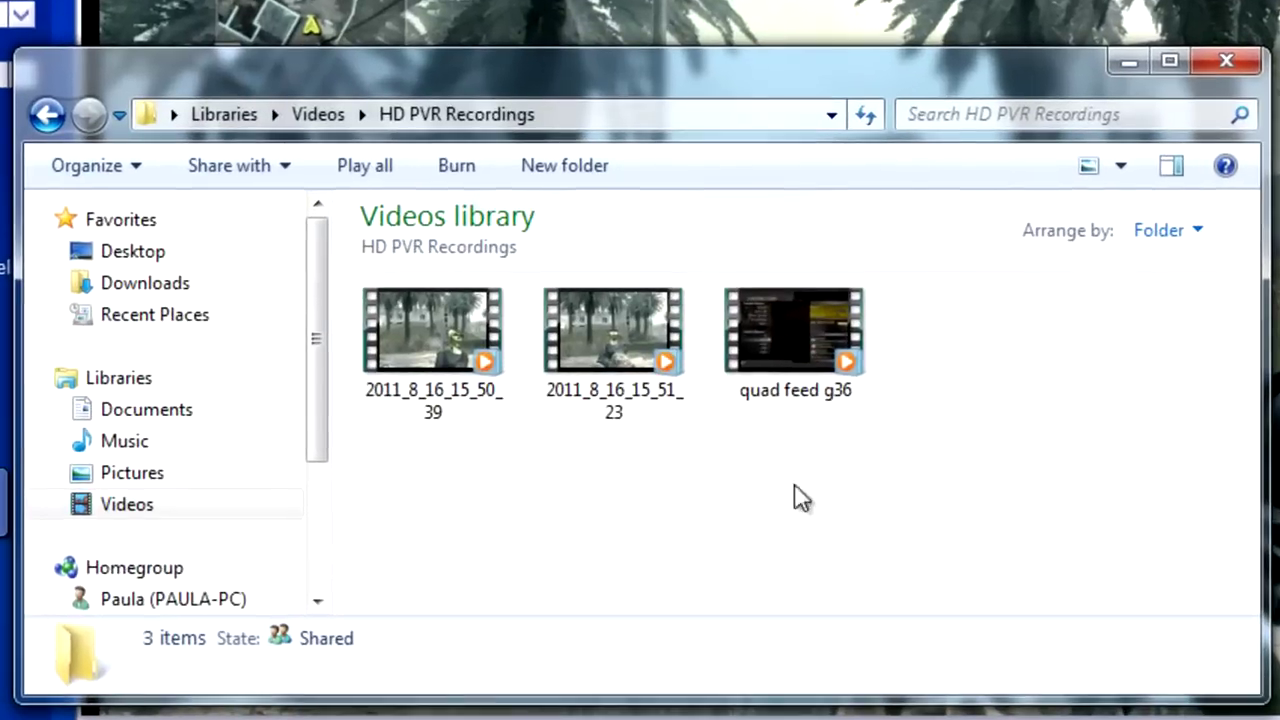
click(613, 398)
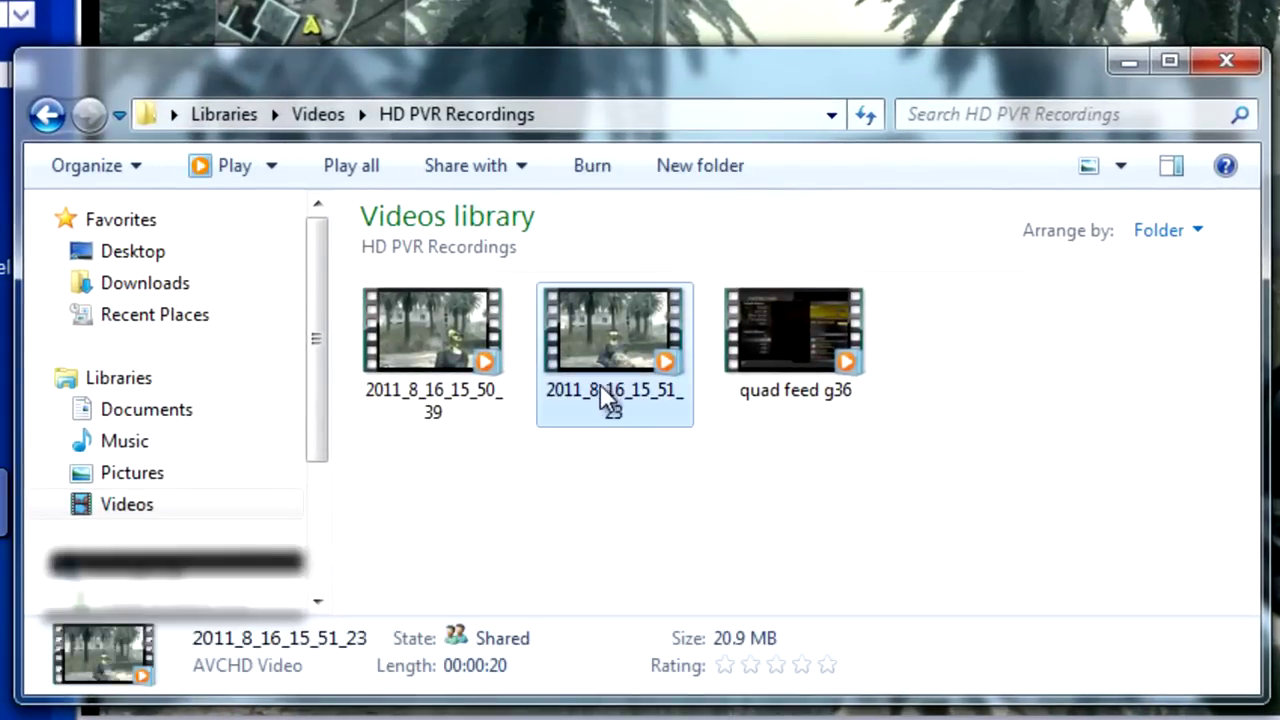
click(484, 358)
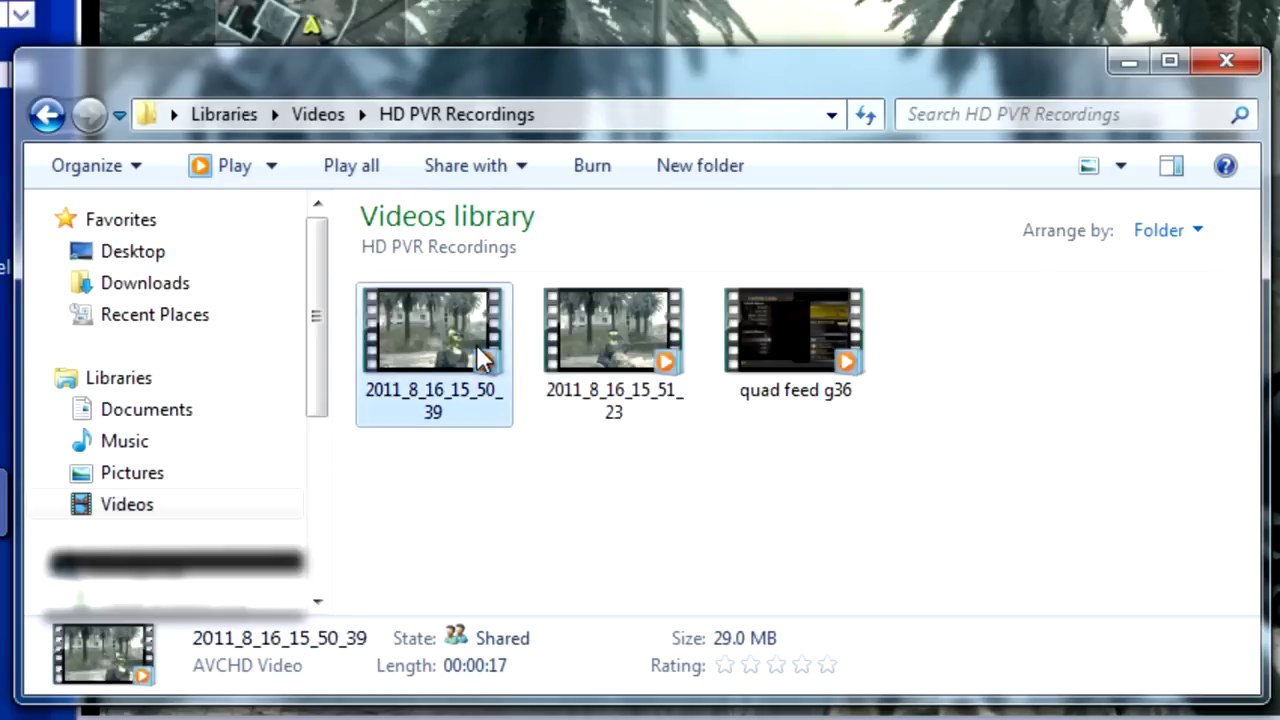
click(570, 350)
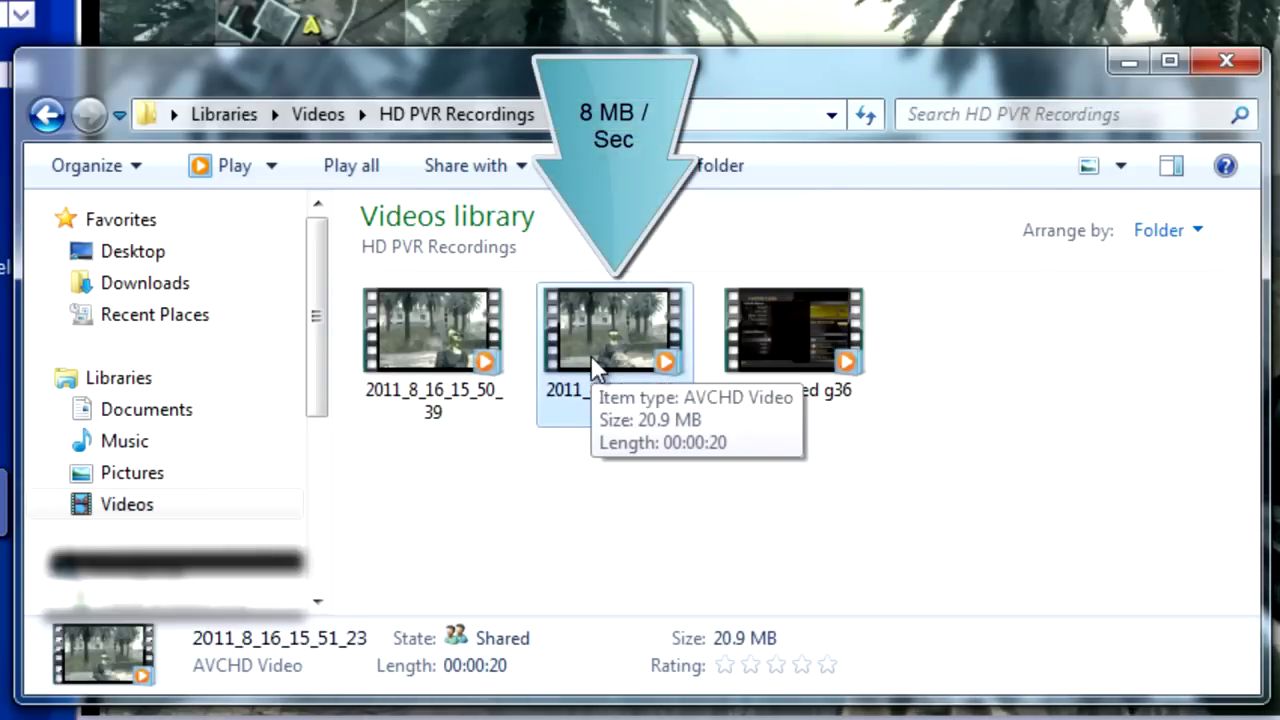
click(485, 364)
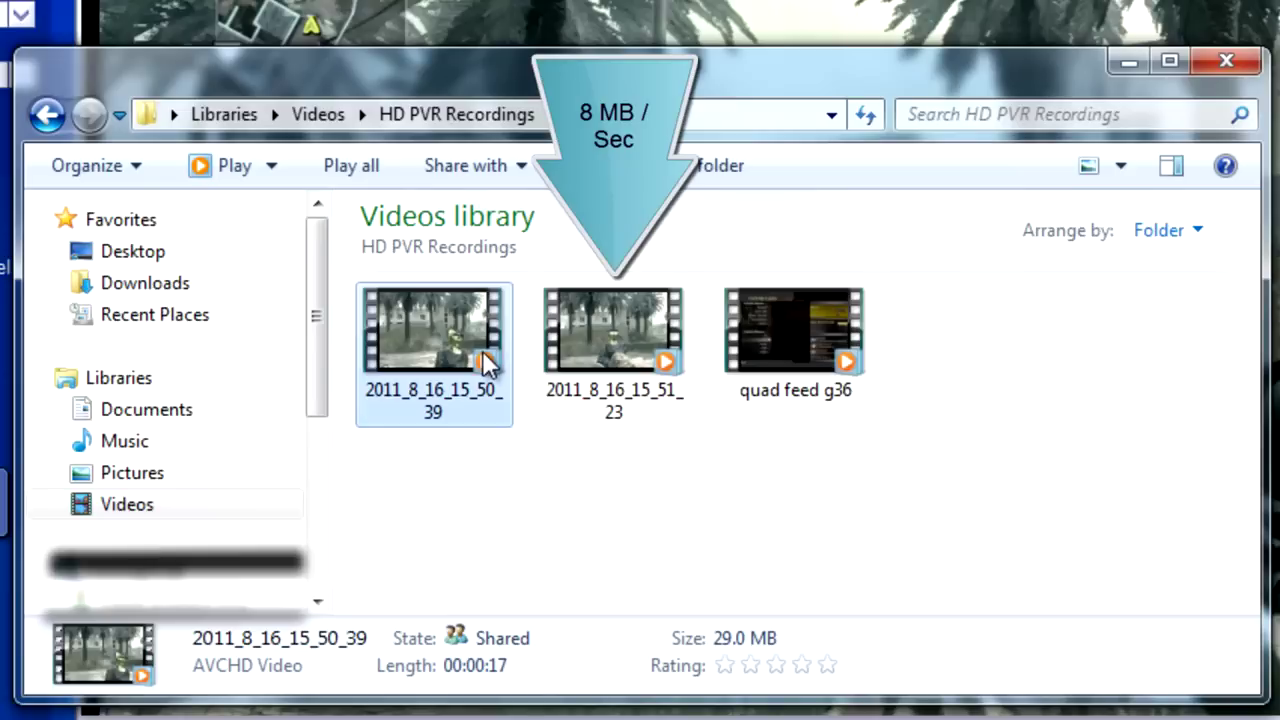
- Compare the clip sizes, 29.0 MB at 13.5 Mbps versus 20.9 MB at 8 Mbps, then minimize Explorer
click(550, 357)
click(485, 364)
click(578, 365)
click(481, 366)
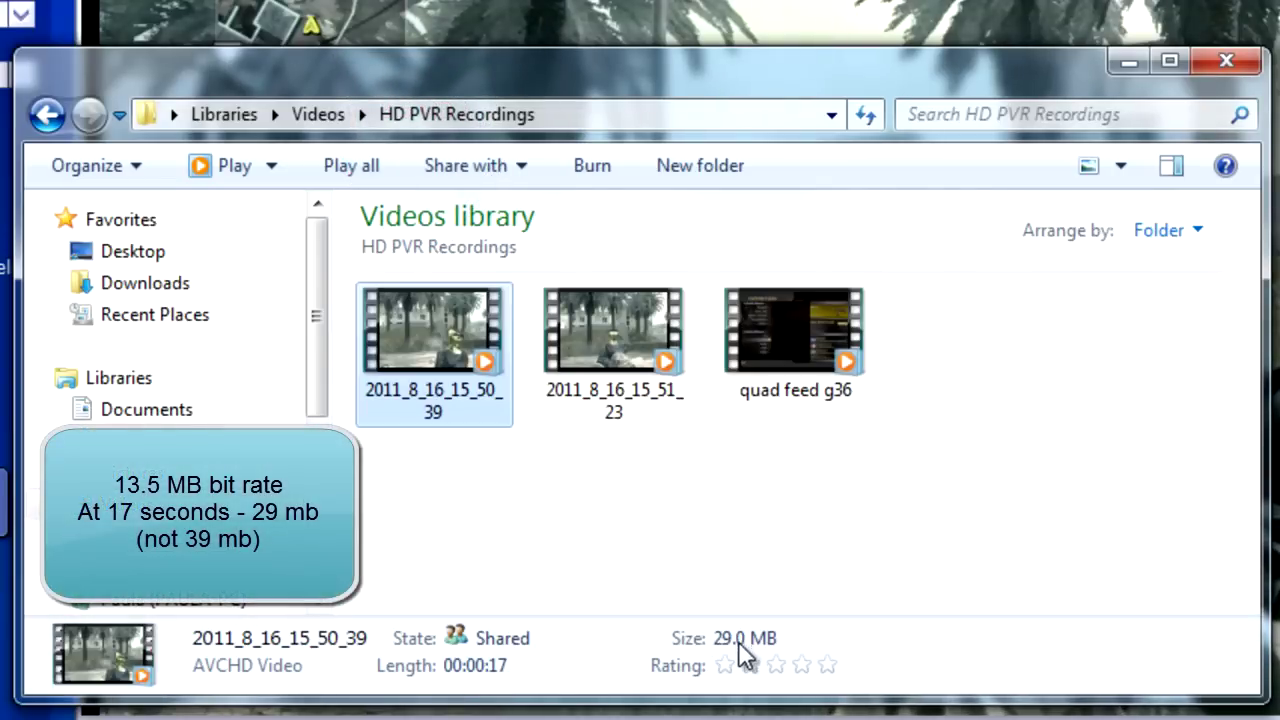
click(592, 312)
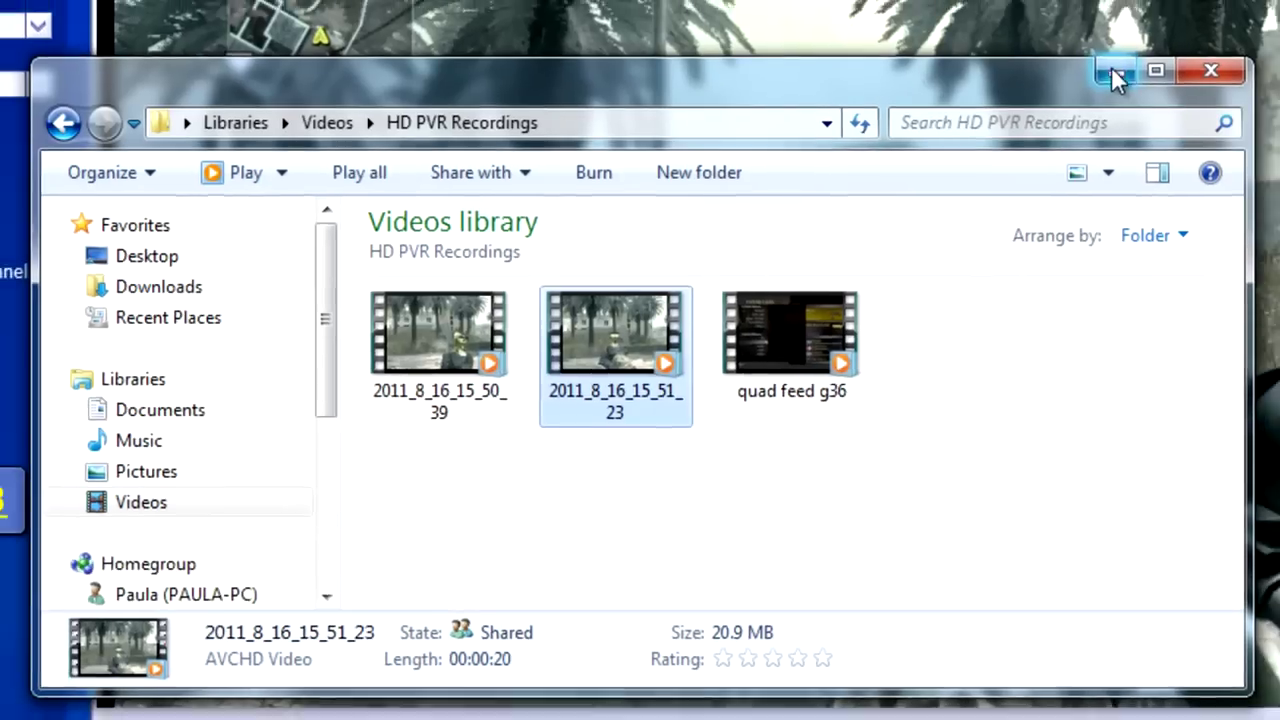
click(1128, 62)
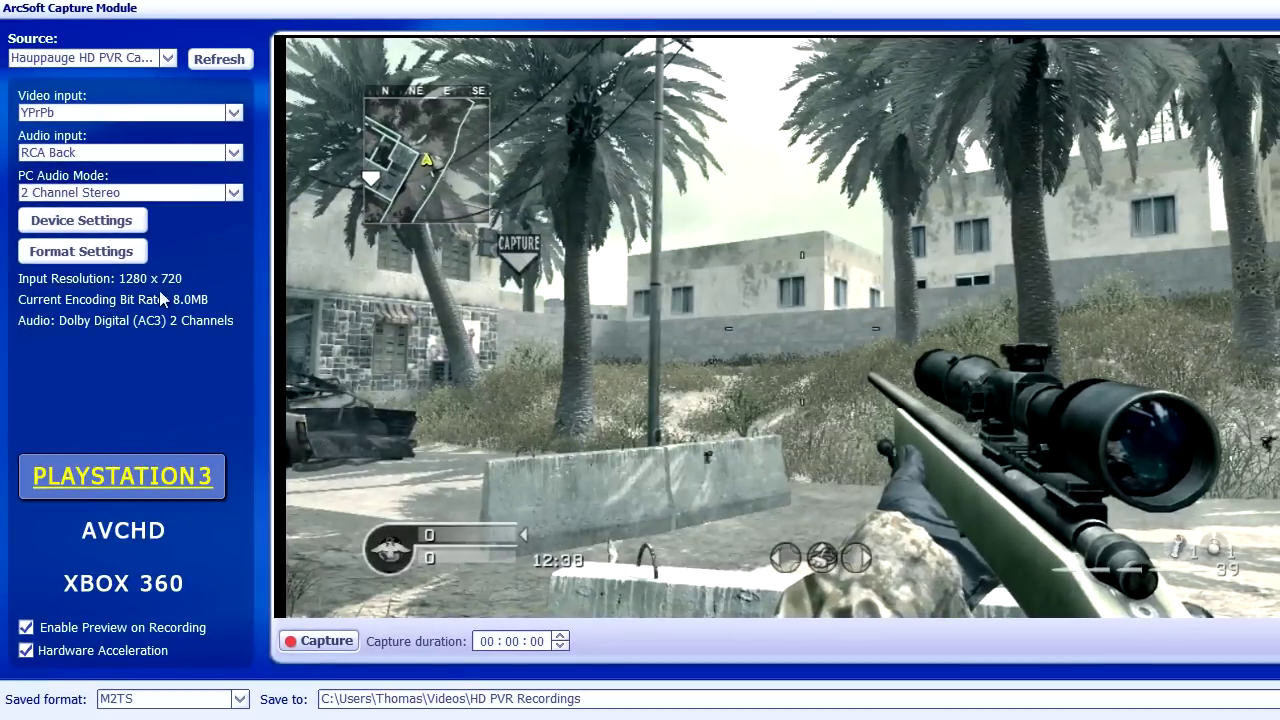
- Set the encoder bitrate back to 13.5 Mbps in Format Settings and close the properties
click(113, 253)
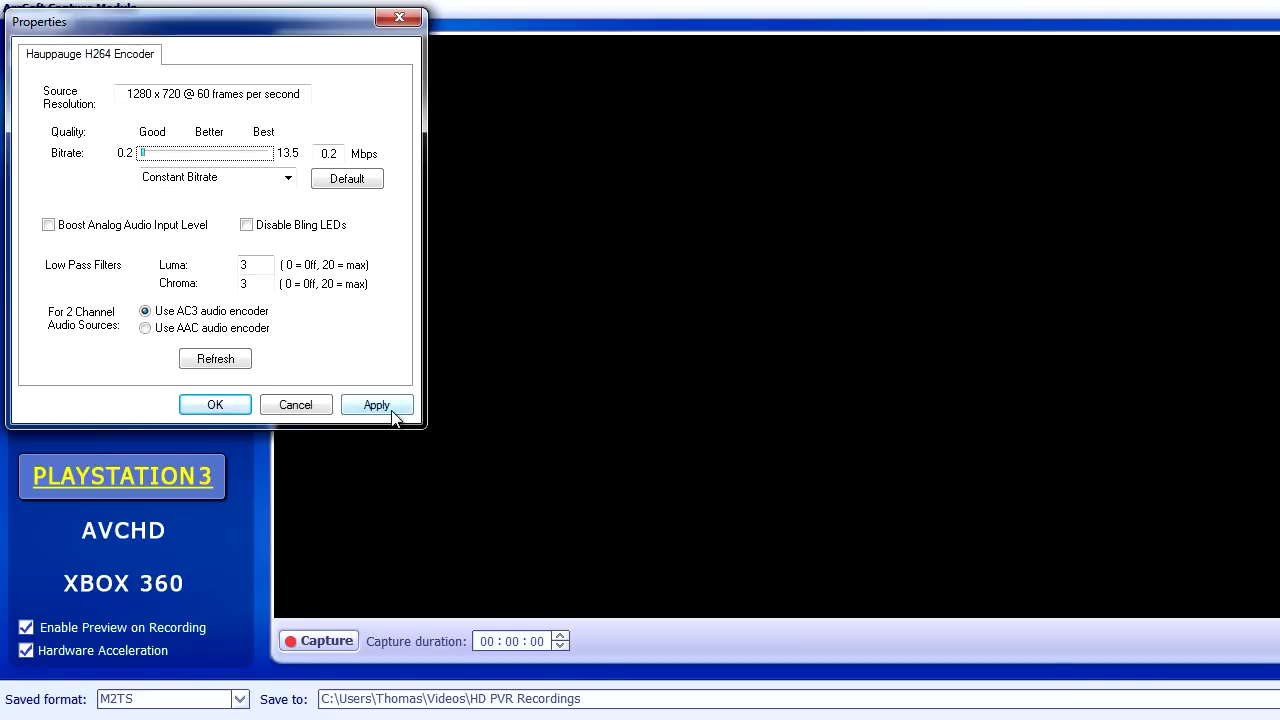
click(216, 405)
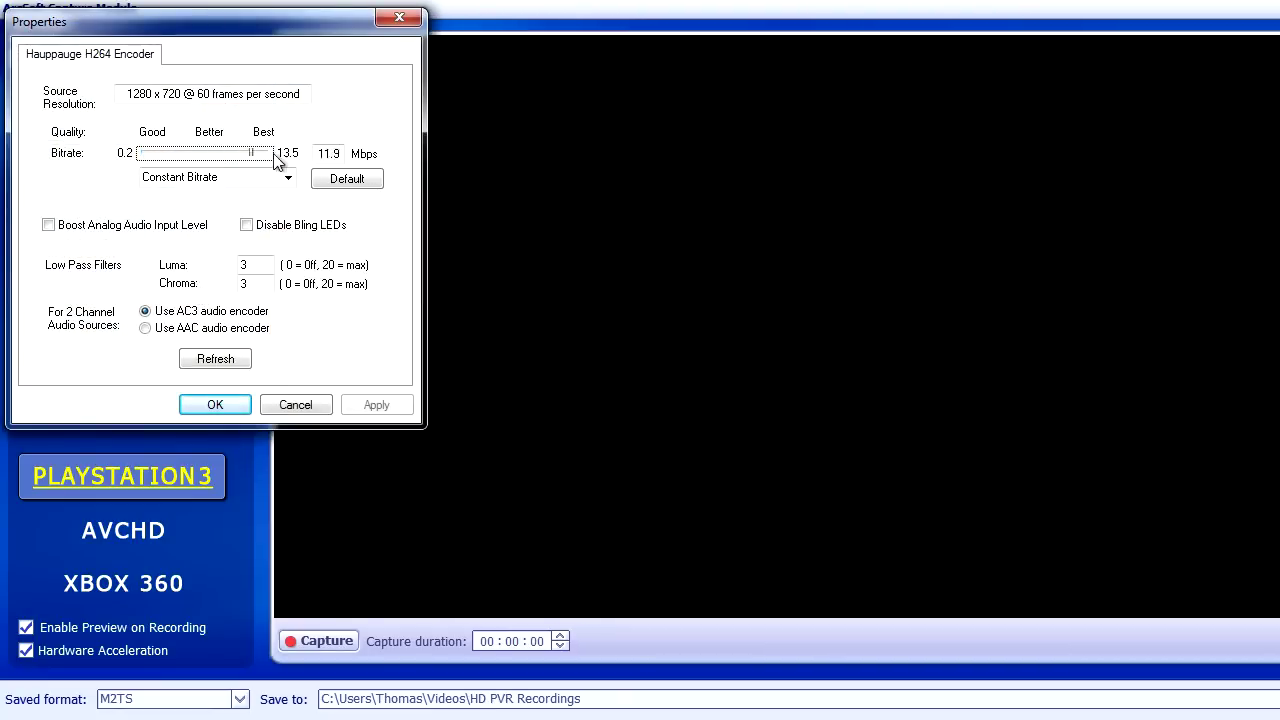
click(215, 405)
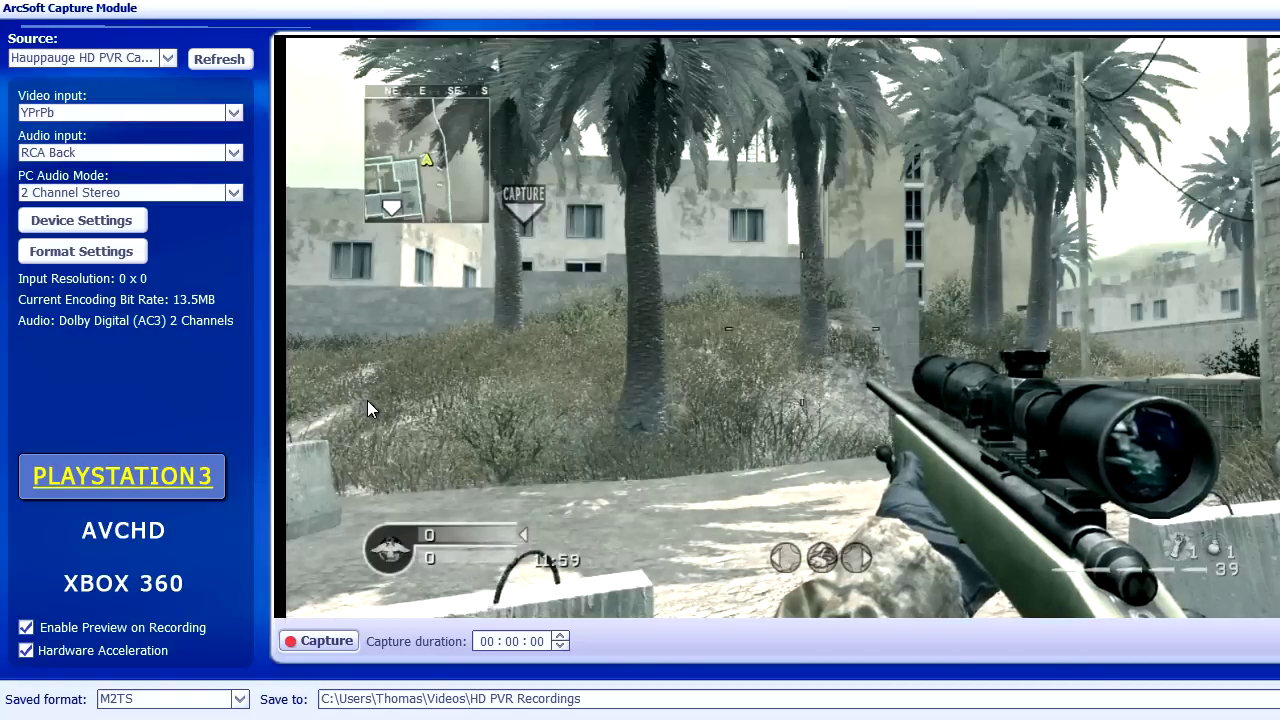